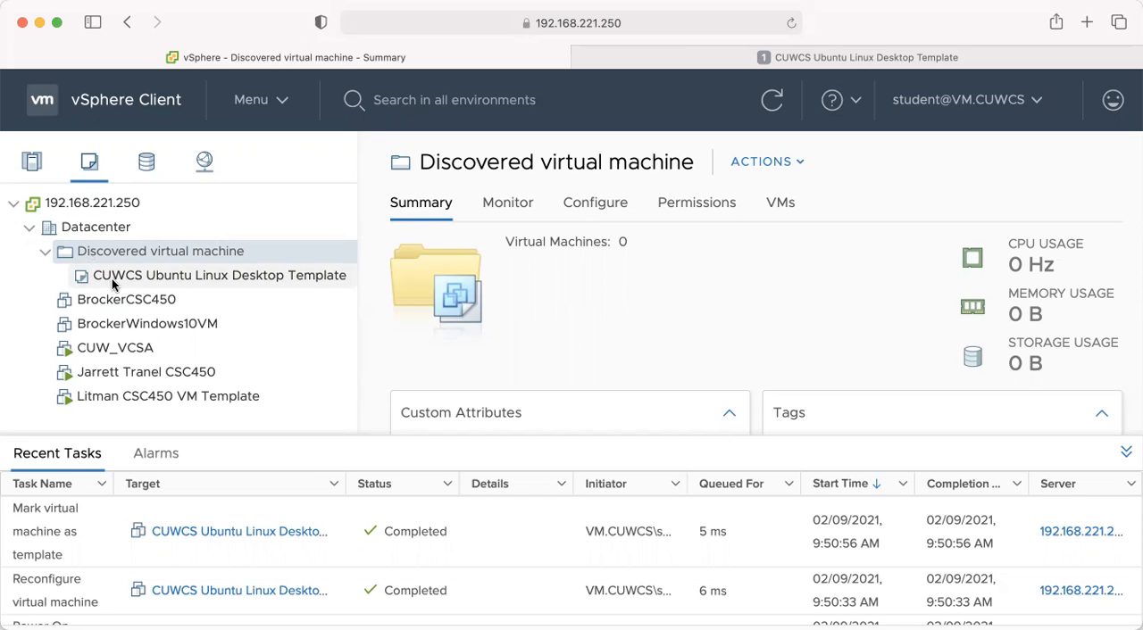
Start deploying a new virtual machine from the CUWCS Ubuntu Linux Desktop Template.
{"action": "left_click", "coordinate": [92, 203]}
{"action": "left_click", "coordinate": [210, 277]}
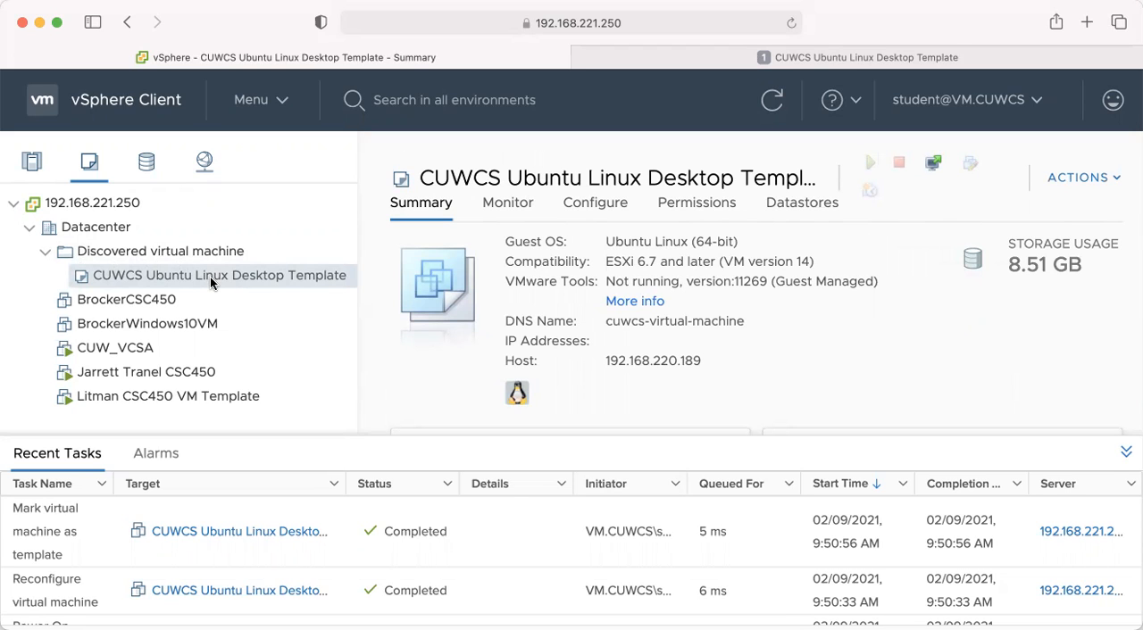
{"action": "right_click", "coordinate": [210, 278]}
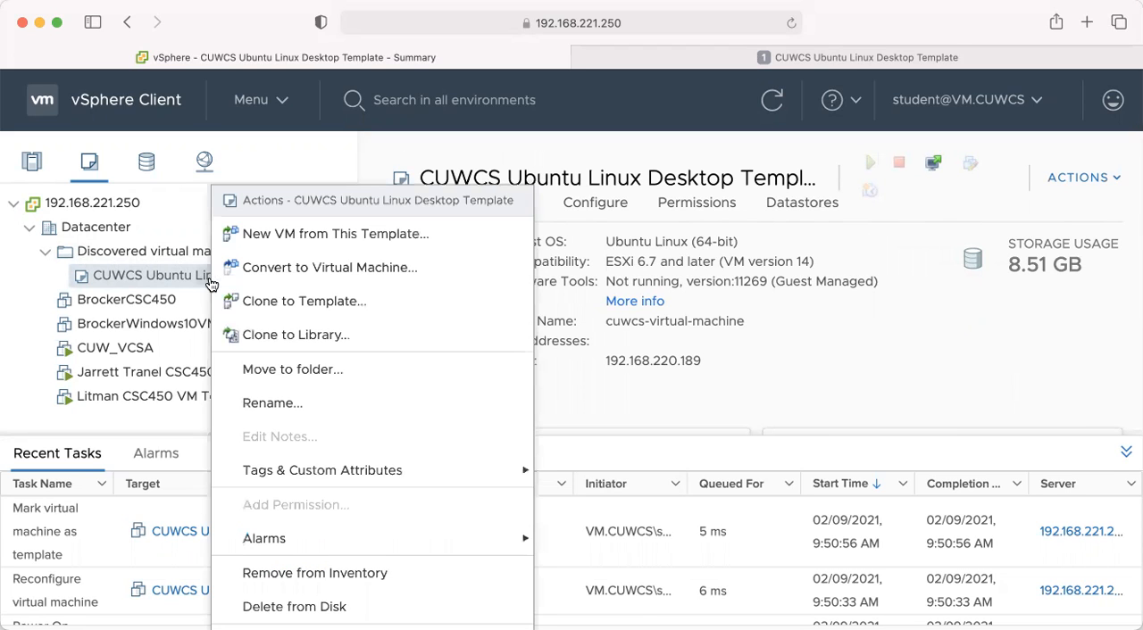
{"action": "left_click", "coordinate": [315, 236]}
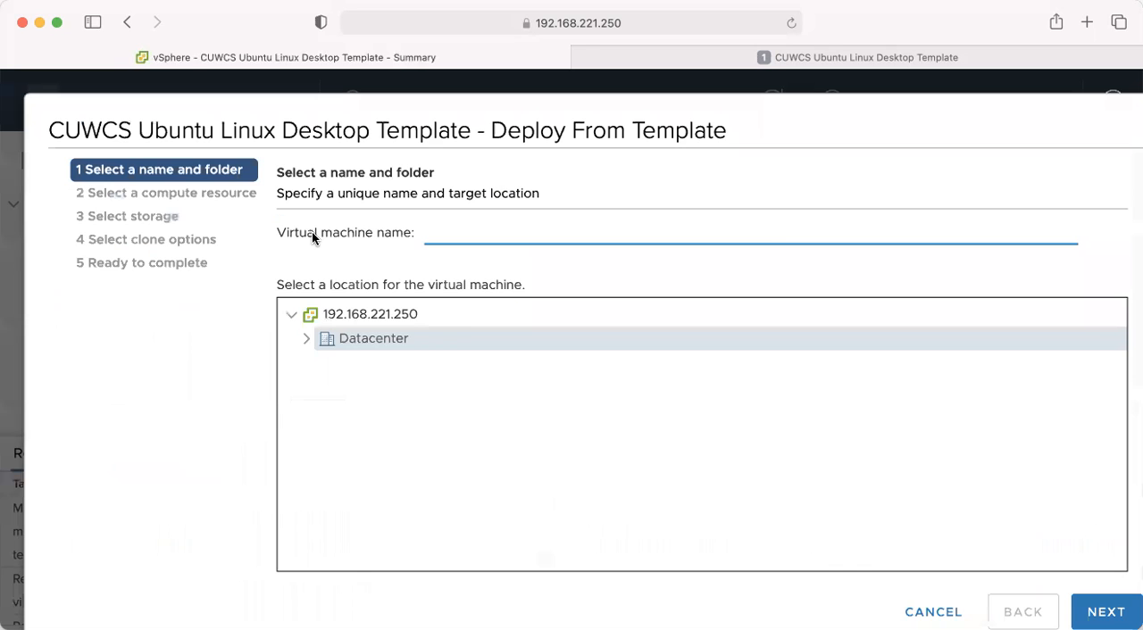
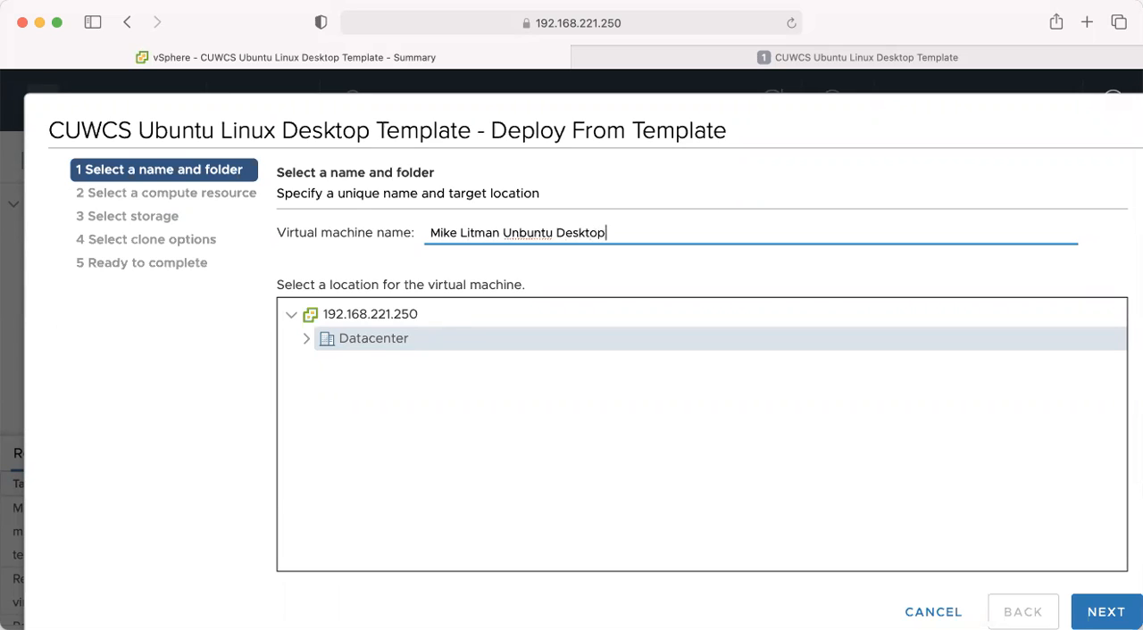
Name the new virtual machine with the owner's full name followed by "Ubuntu Desktop" and keep Datacenter as its location.
{"action": "left_click", "coordinate": [517, 234]}
{"action": "key", "text": "BackSpace"}
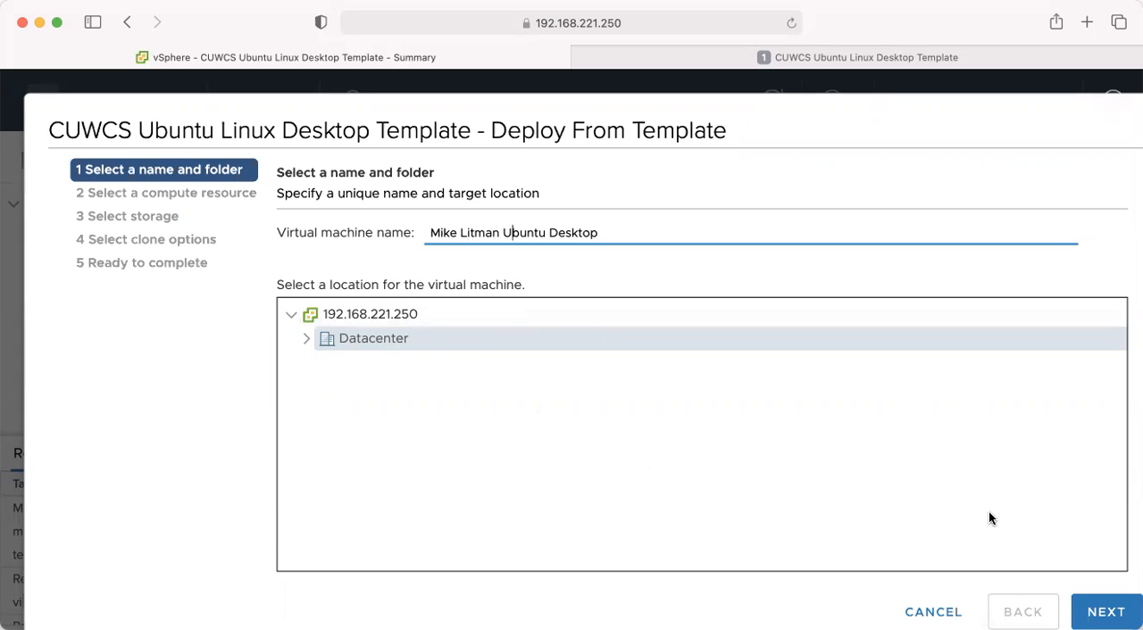
{"action": "left_click", "coordinate": [1094, 605]}
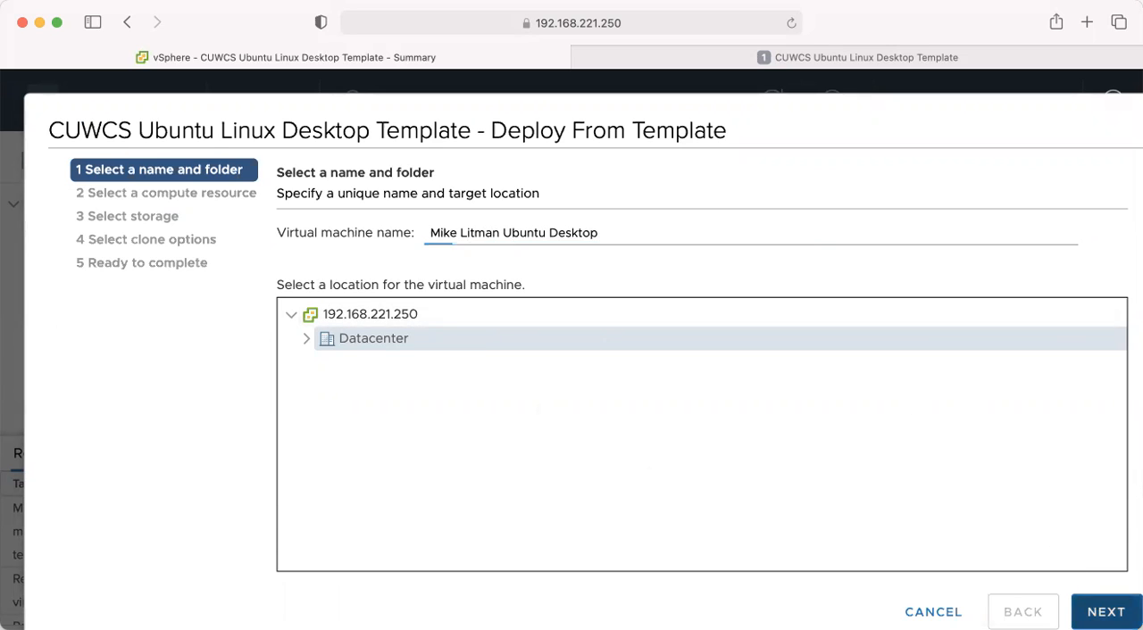
Choose Cluster1 as the compute resource and the vms datastore as storage for the new virtual machine.
{"action": "left_click", "coordinate": [353, 266]}
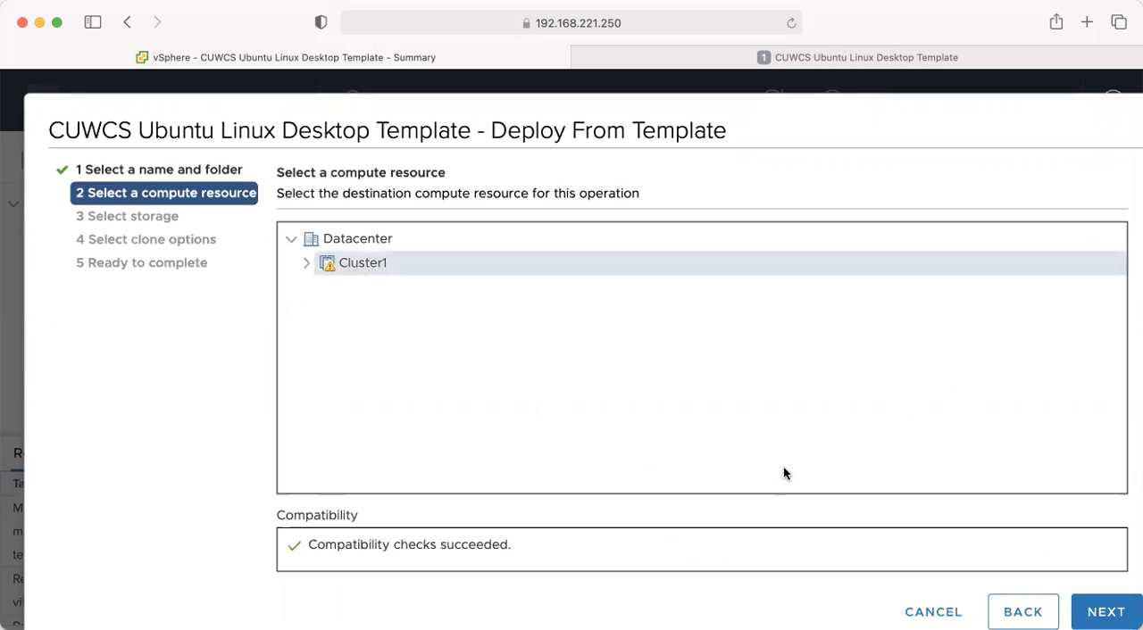
{"action": "left_click", "coordinate": [1105, 612]}
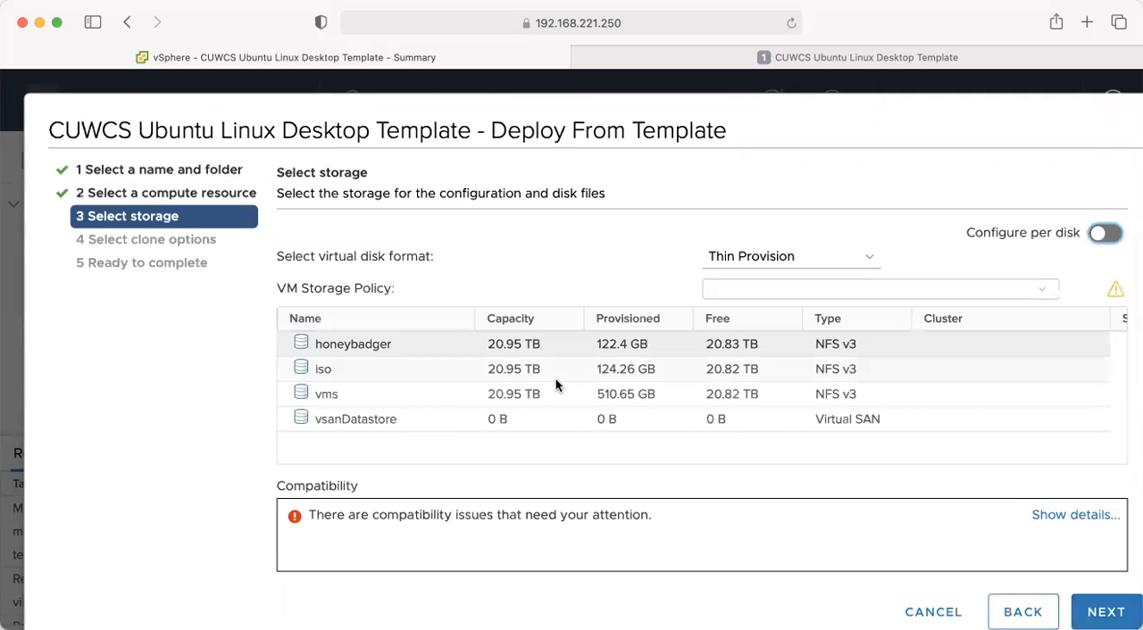
{"action": "left_click", "coordinate": [341, 395]}
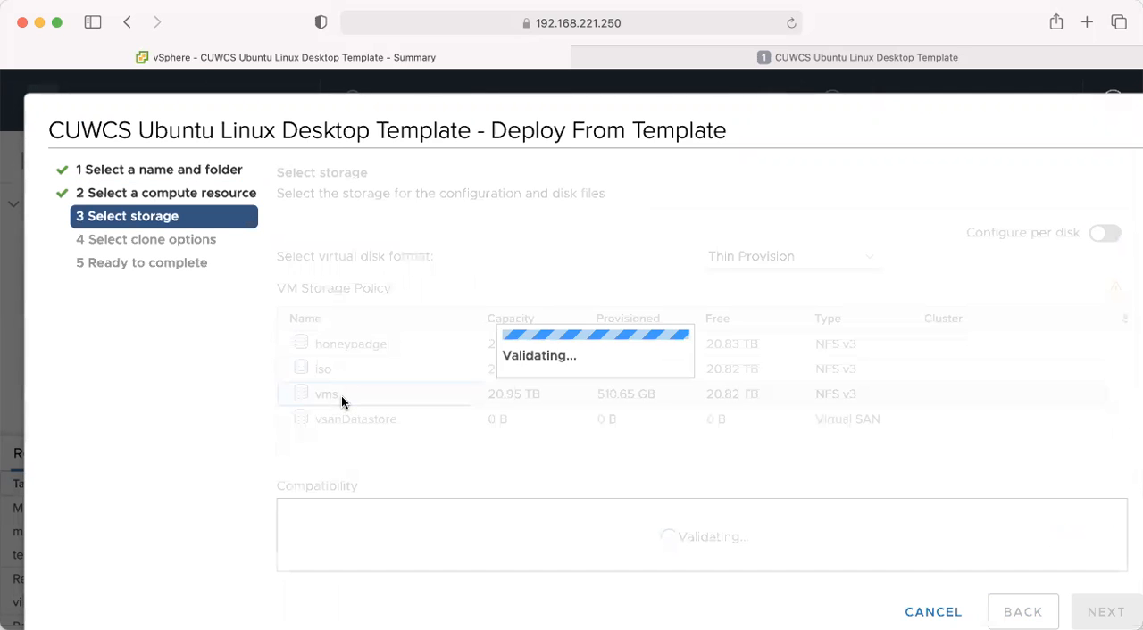
{"action": "left_click", "coordinate": [1105, 612]}
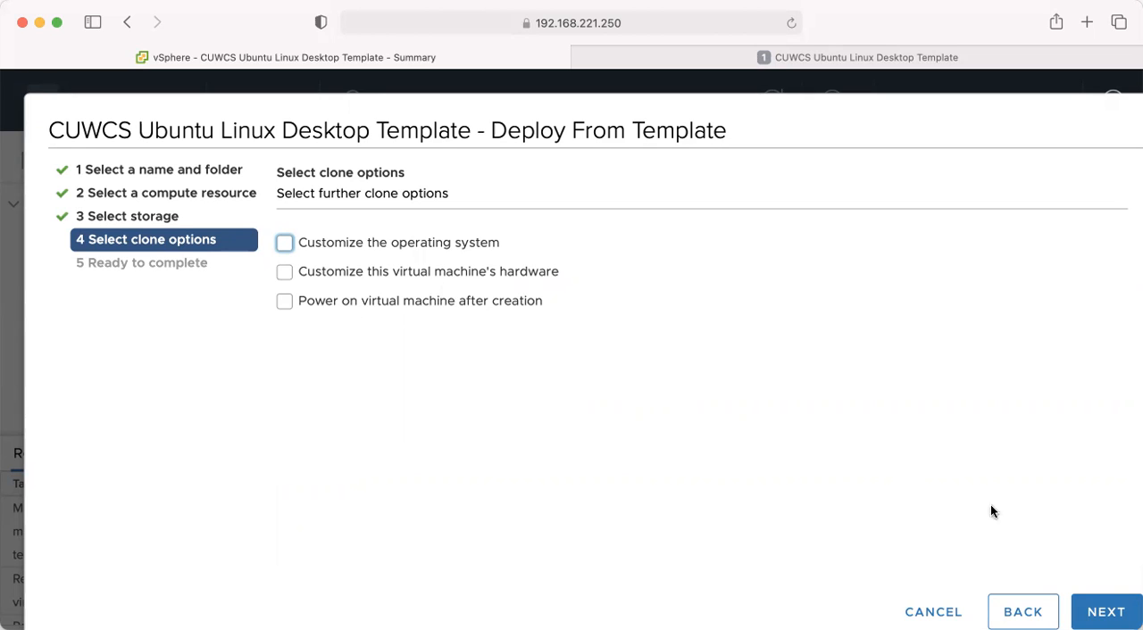
Leave all clone options unselected and finish deploying the virtual machine.
{"action": "left_click", "coordinate": [1094, 609]}
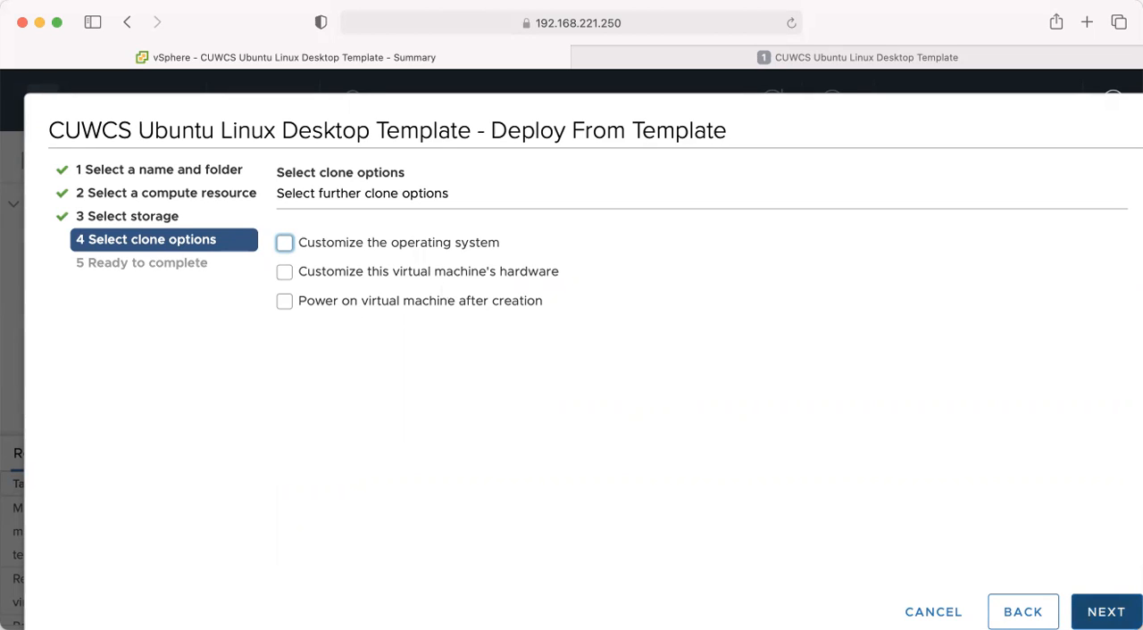
{"action": "left_click", "coordinate": [1097, 610]}
{"action": "left_click", "coordinate": [1100, 612]}
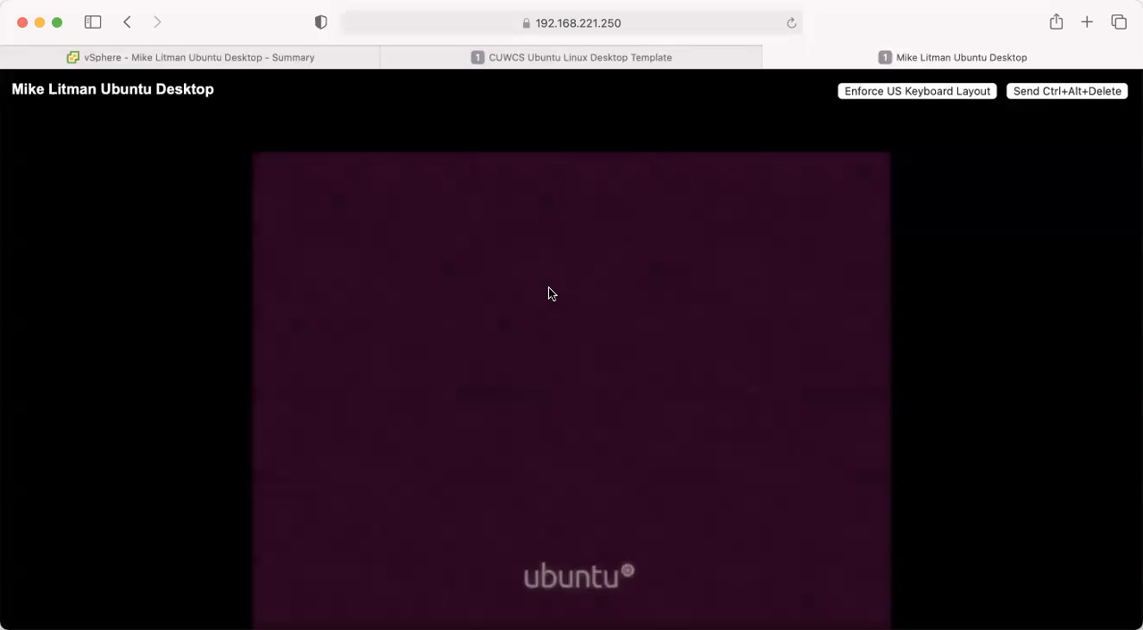
Log in to the Ubuntu desktop in the virtual machine's console by entering the account password.
{"action": "left_click", "coordinate": [572, 379]}
{"action": "type", "text": "a*********"}
{"action": "key", "text": "Return"}
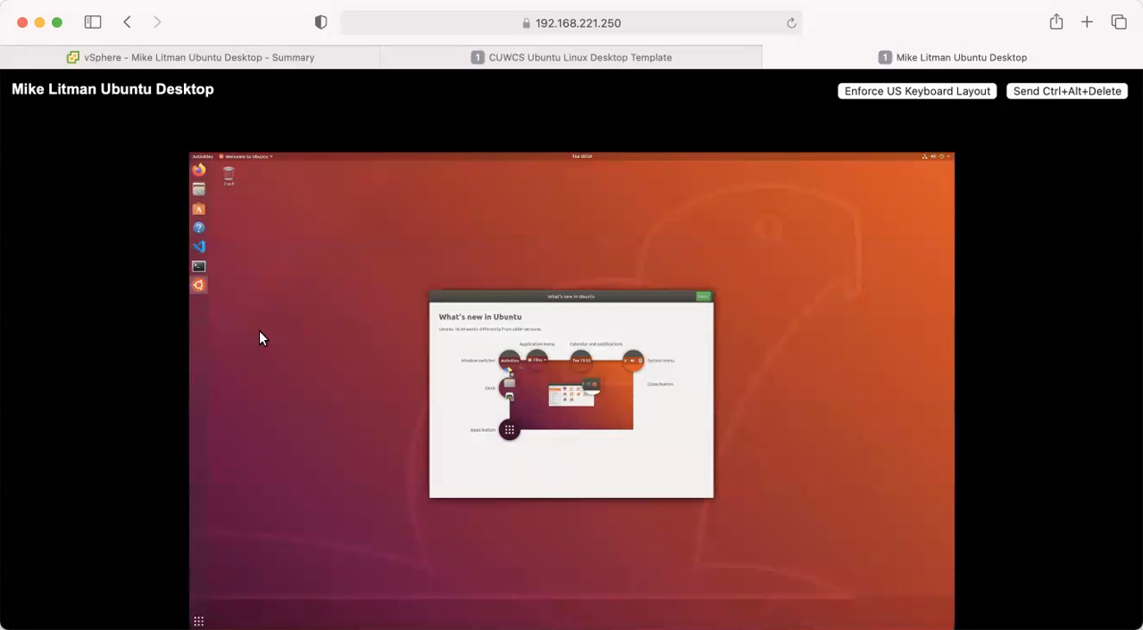
{"action": "left_click", "coordinate": [199, 270]}
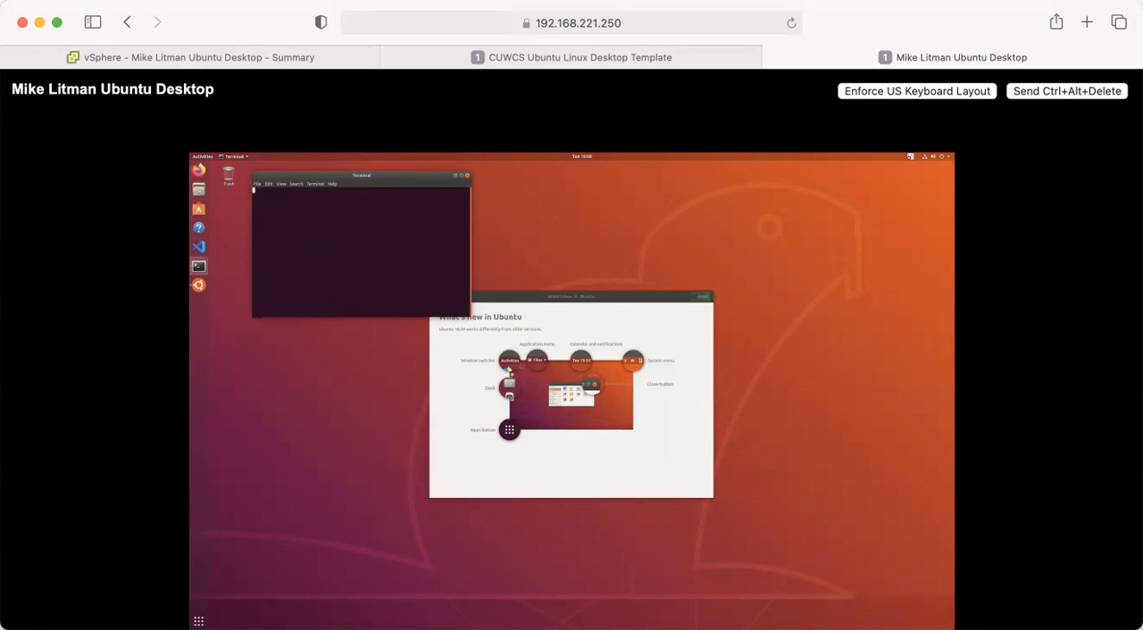
{"action": "key", "text": "ctrl+plus"}
{"action": "key", "text": "ctrl+plus"}
{"action": "key", "text": "ctrl+plus"}
{"action": "key", "text": "ctrl+plus"}
{"action": "key", "text": "ctrl+plus"}
{"action": "key", "text": "ctrl+plus"}
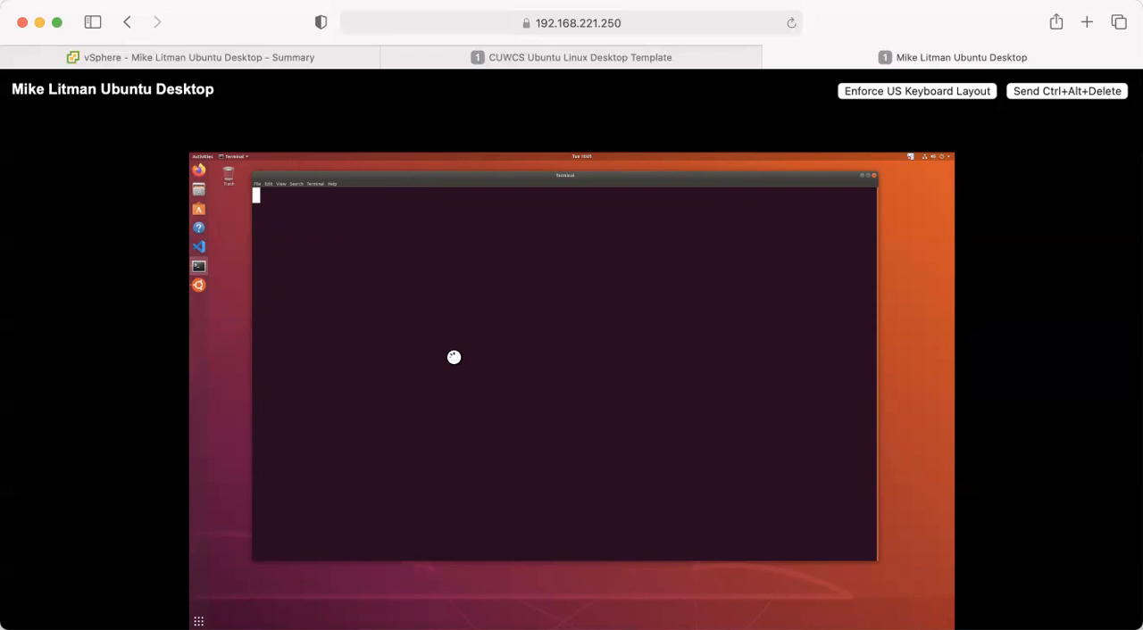
{"action": "left_click", "coordinate": [211, 357]}
{"action": "left_click", "coordinate": [380, 322]}
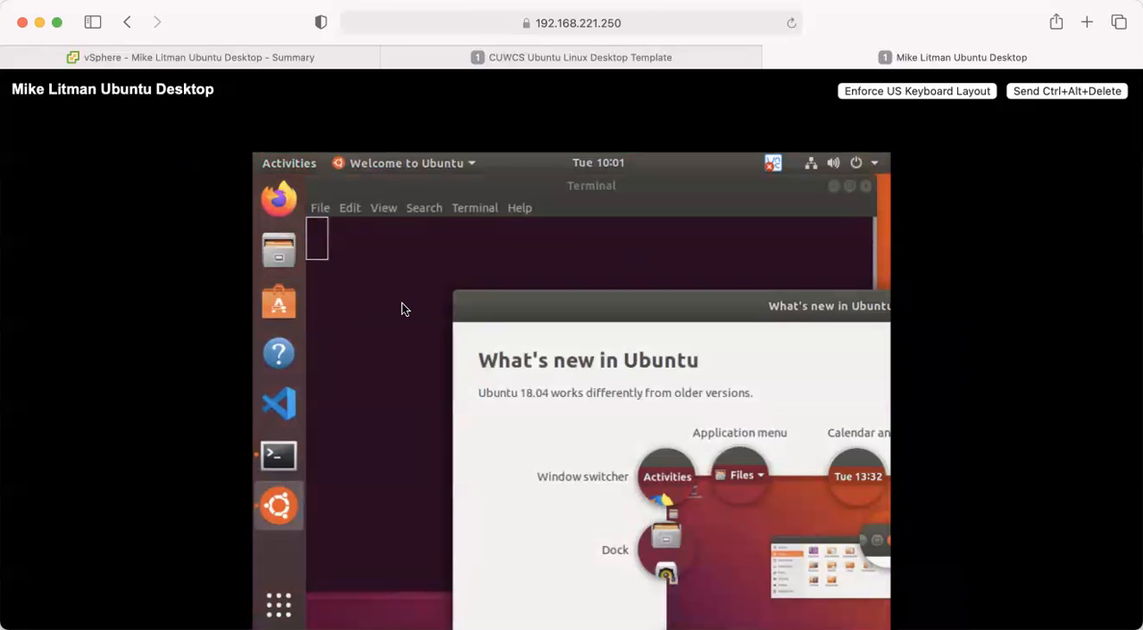
{"action": "left_click", "coordinate": [391, 352]}
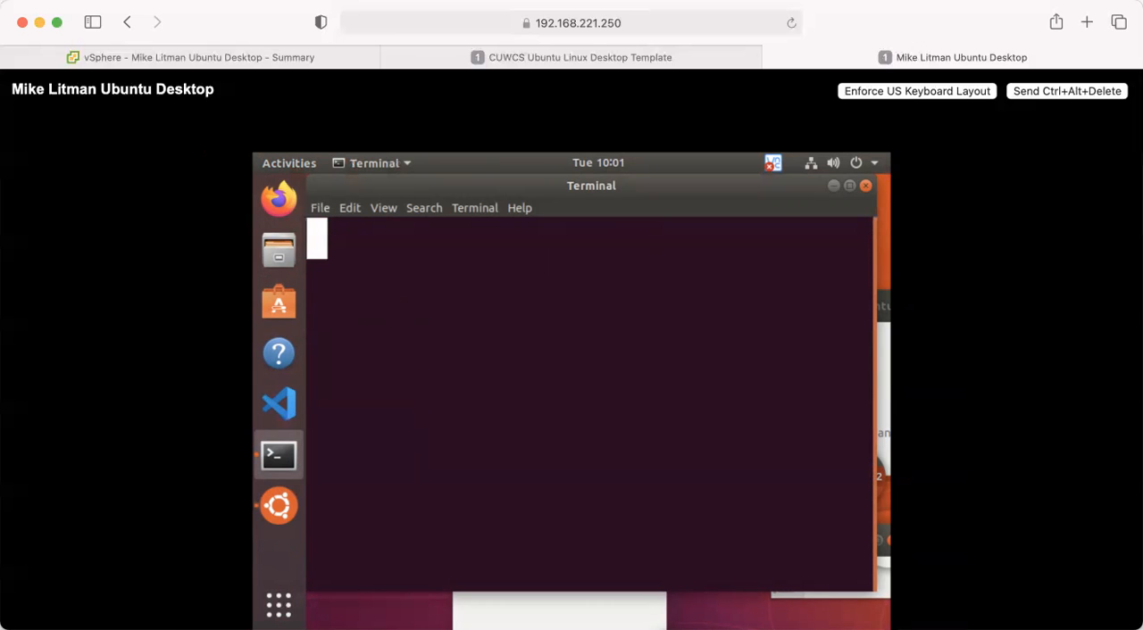
{"action": "left_click", "coordinate": [865, 186]}
Change the Ubuntu account's password in a new terminal with passwd, entering the current password and the new password twice.
{"action": "left_click", "coordinate": [271, 457]}
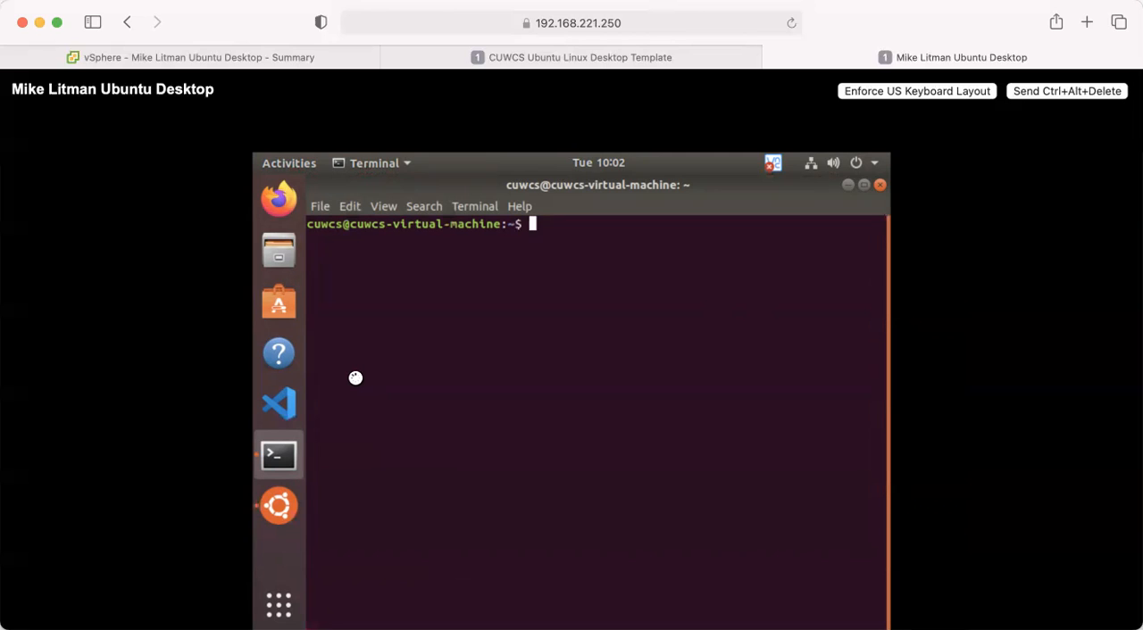
{"action": "type", "text": "passwd"}
{"action": "key", "text": "Return"}
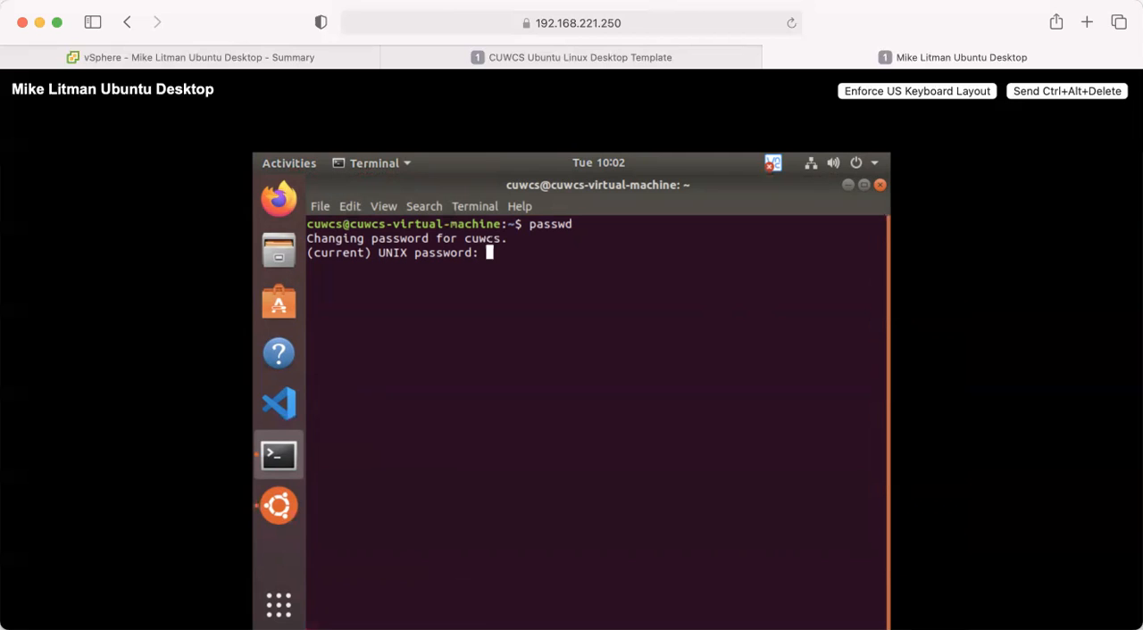
{"action": "key", "text": "Return"}
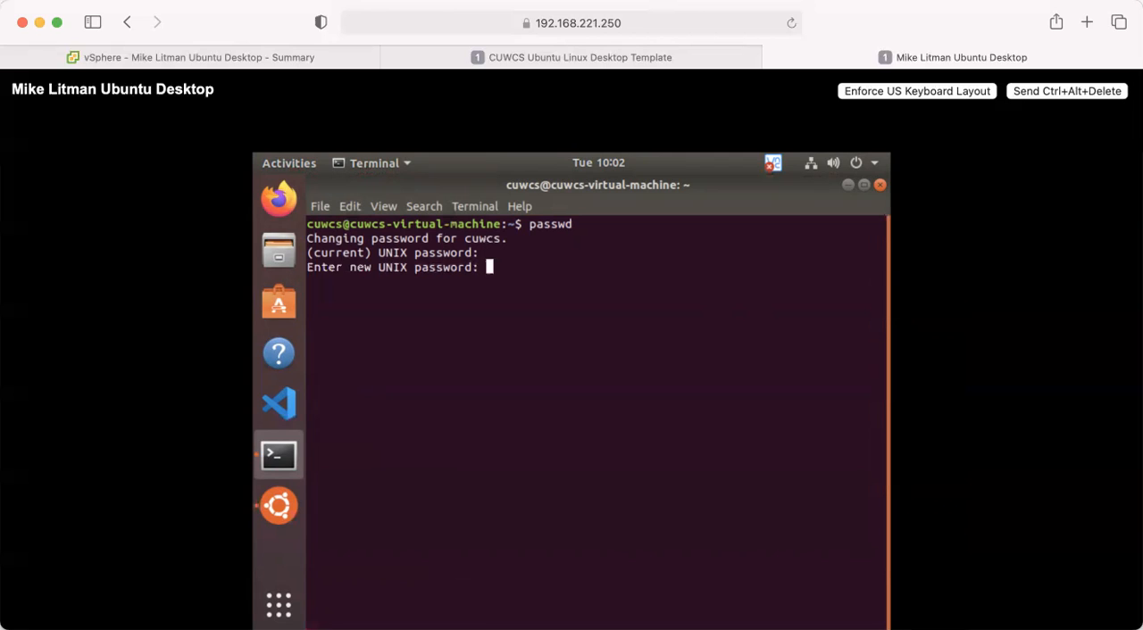
{"action": "key", "text": "Return"}
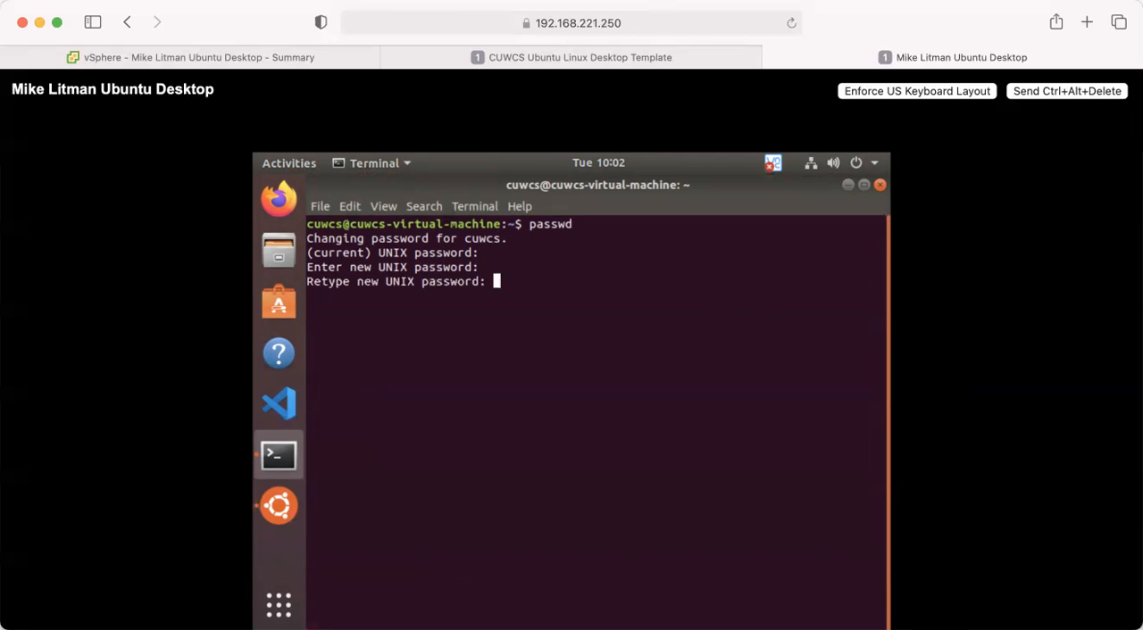
{"action": "key", "text": "Return"}
Sign in to license VNC Server with the RealVNC account's e-mail and password.
{"action": "left_click", "coordinate": [773, 163]}
{"action": "left_click", "coordinate": [738, 401]}
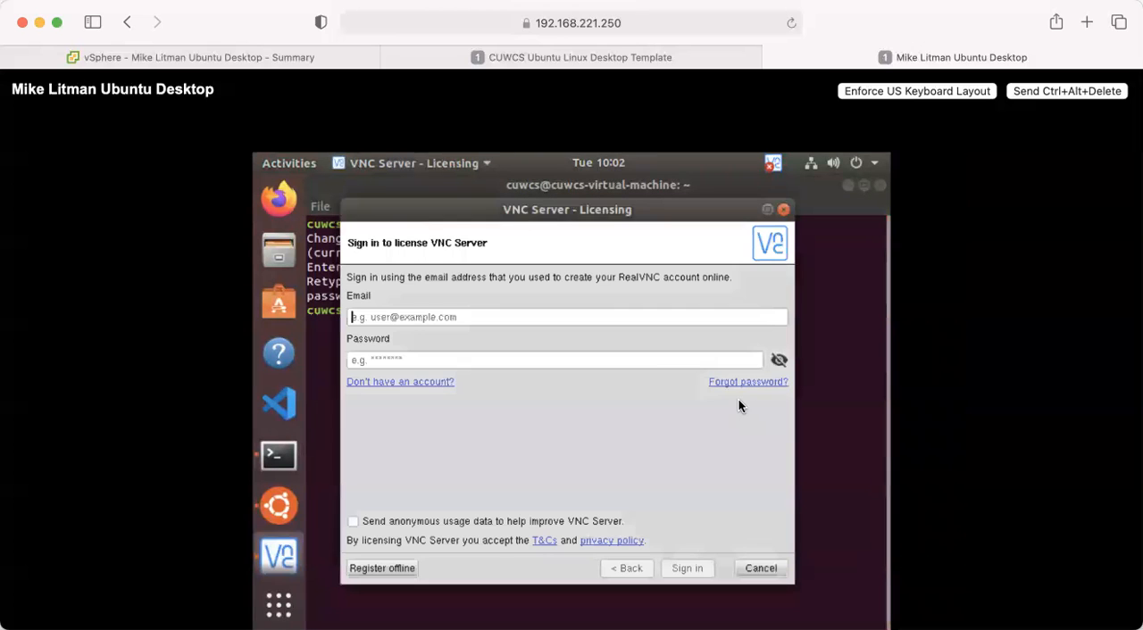
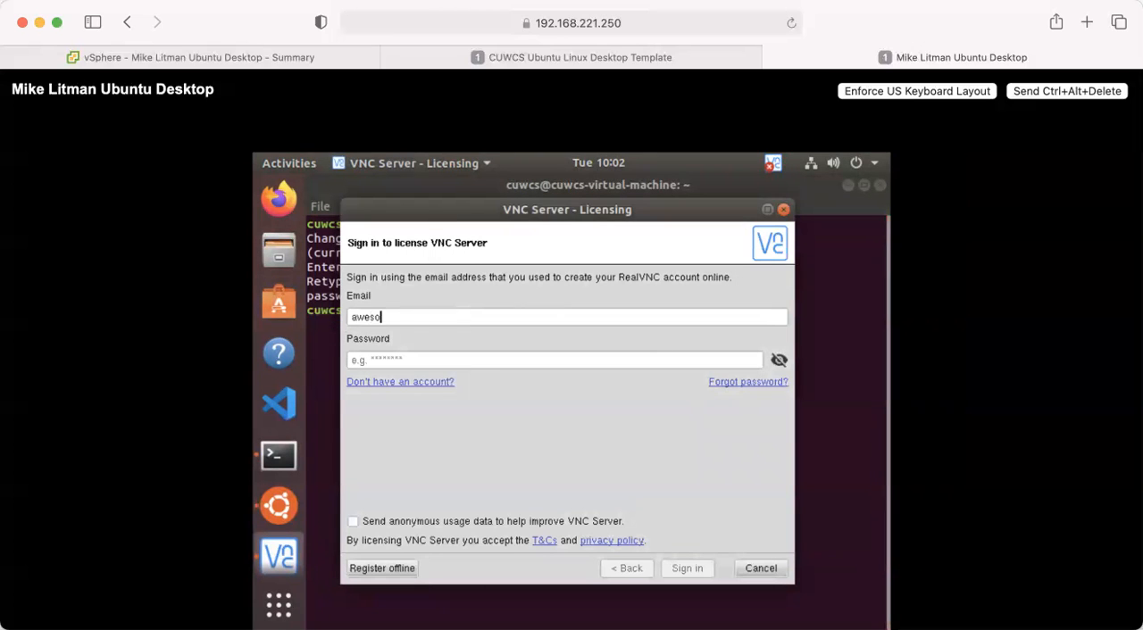
{"action": "key", "text": "Tab"}
{"action": "type", "text": "********"}
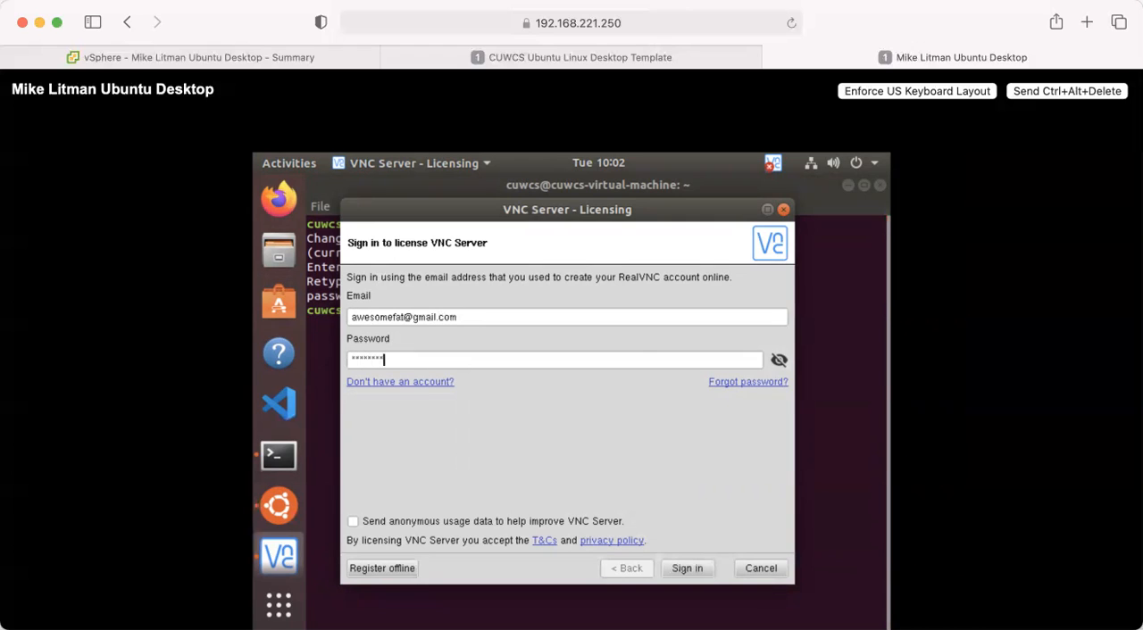
{"action": "key", "text": "Return"}
Specify and confirm a VNC Server password that differs from the RealVNC account password.
{"action": "key", "text": "BackSpace"}
{"action": "key", "text": "BackSpace"}
{"action": "key", "text": "BackSpace"}
{"action": "key", "text": "BackSpace"}
{"action": "key", "text": "BackSpace"}
{"action": "key", "text": "BackSpace"}
{"action": "key", "text": "BackSpace"}
{"action": "key", "text": "BackSpace"}
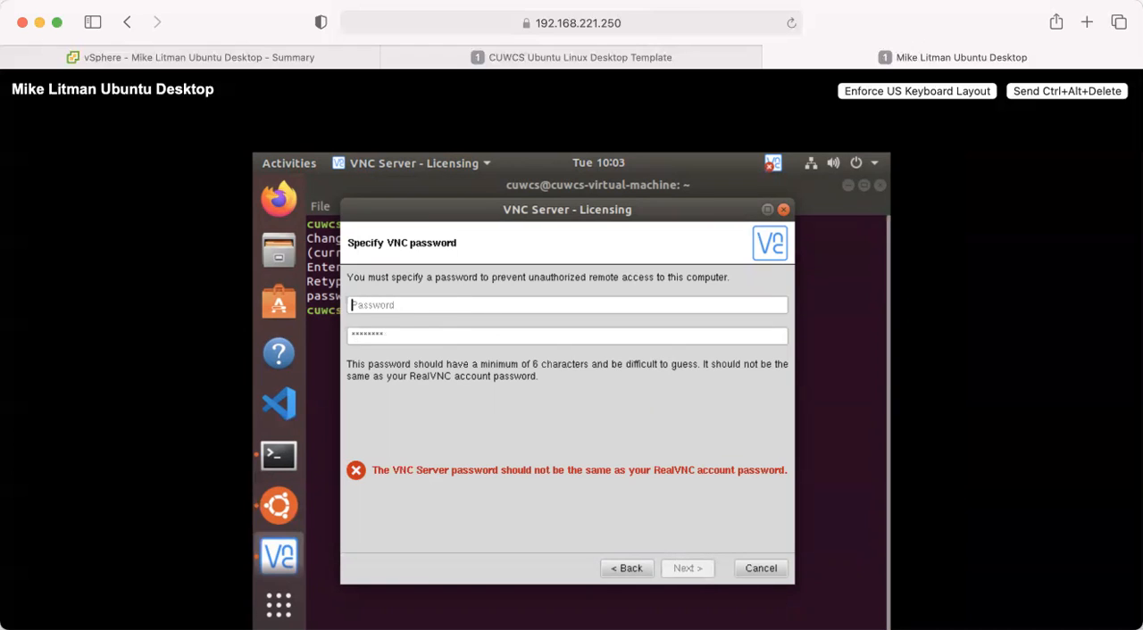
{"action": "type", "text": "**********"}
{"action": "key", "text": "Tab"}
{"action": "type", "text": "**********"}
{"action": "left_click", "coordinate": [688, 569]}
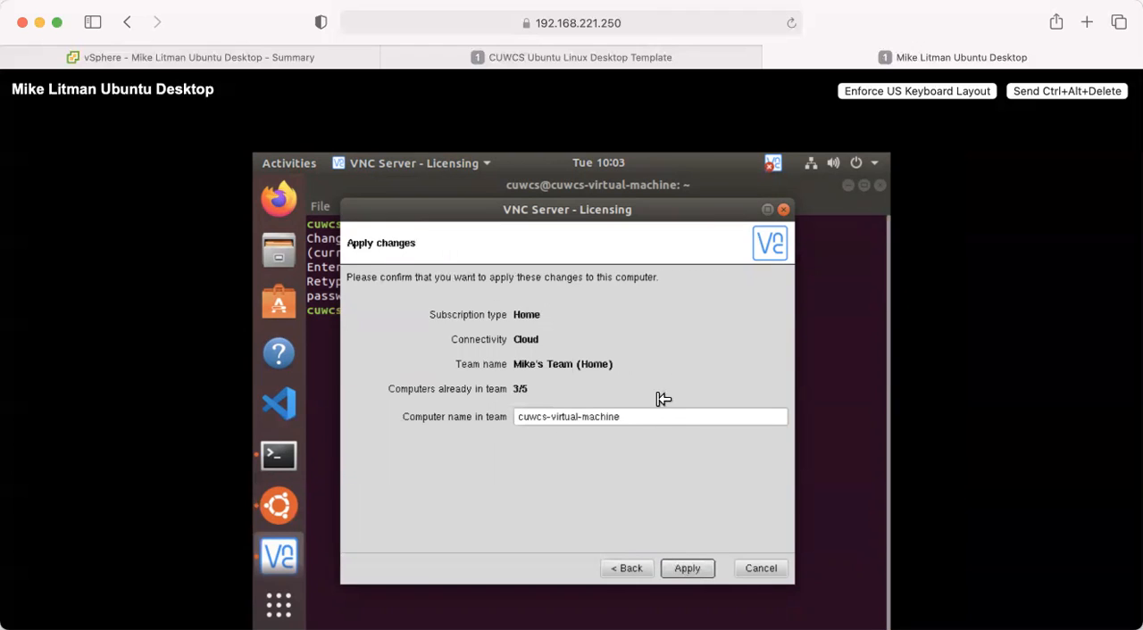
Append "-ubuntu-desktop" to the computer's name in the VNC team.
{"action": "left_click", "coordinate": [642, 415]}
{"action": "type", "text": "-ubuntu-desktop"}
Shorten the machine part of the computer's team name, apply the VNC subscription, and close the licensing dialog.
{"action": "left_click", "coordinate": [621, 416]}
{"action": "key", "text": "BackSpace"}
{"action": "key", "text": "BackSpace"}
{"action": "key", "text": "BackSpace"}
{"action": "key", "text": "BackSpace"}
{"action": "key", "text": "BackSpace"}
{"action": "key", "text": "BackSpace"}
{"action": "key", "text": "BackSpace"}
{"action": "key", "text": "BackSpace"}
{"action": "key", "text": "BackSpace"}
{"action": "key", "text": "BackSpace"}
{"action": "key", "text": "BackSpace"}
{"action": "key", "text": "BackSpace"}
{"action": "key", "text": "BackSpace"}
{"action": "key", "text": "BackSpace"}
{"action": "key", "text": "BackSpace"}
{"action": "type", "text": "m-"}
{"action": "left_click", "coordinate": [688, 567]}
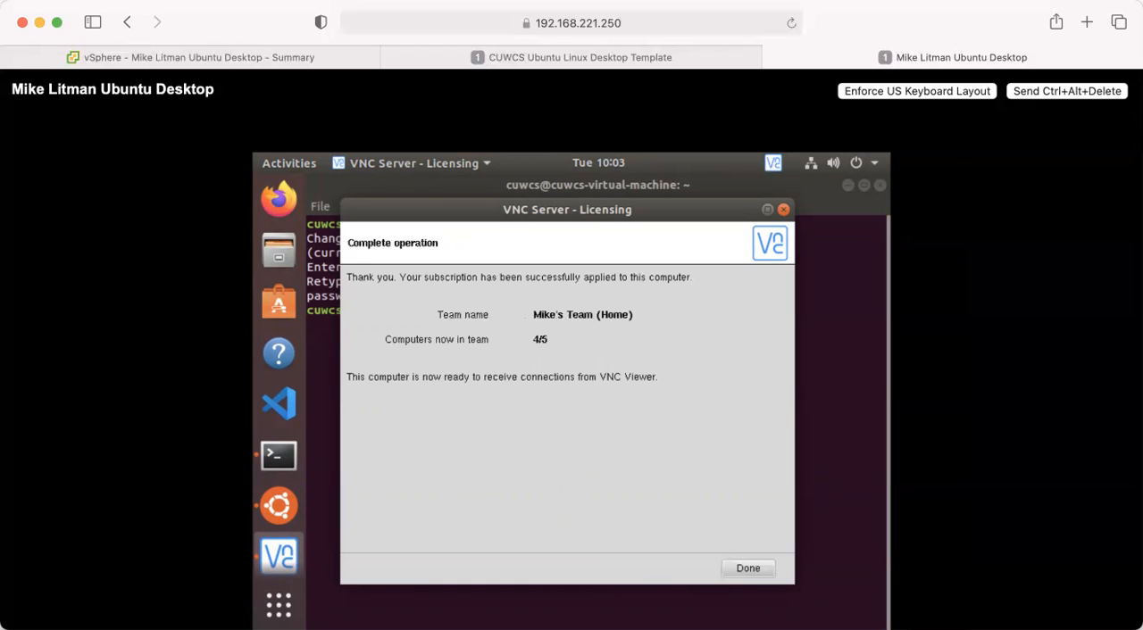
{"action": "left_click", "coordinate": [747, 566]}
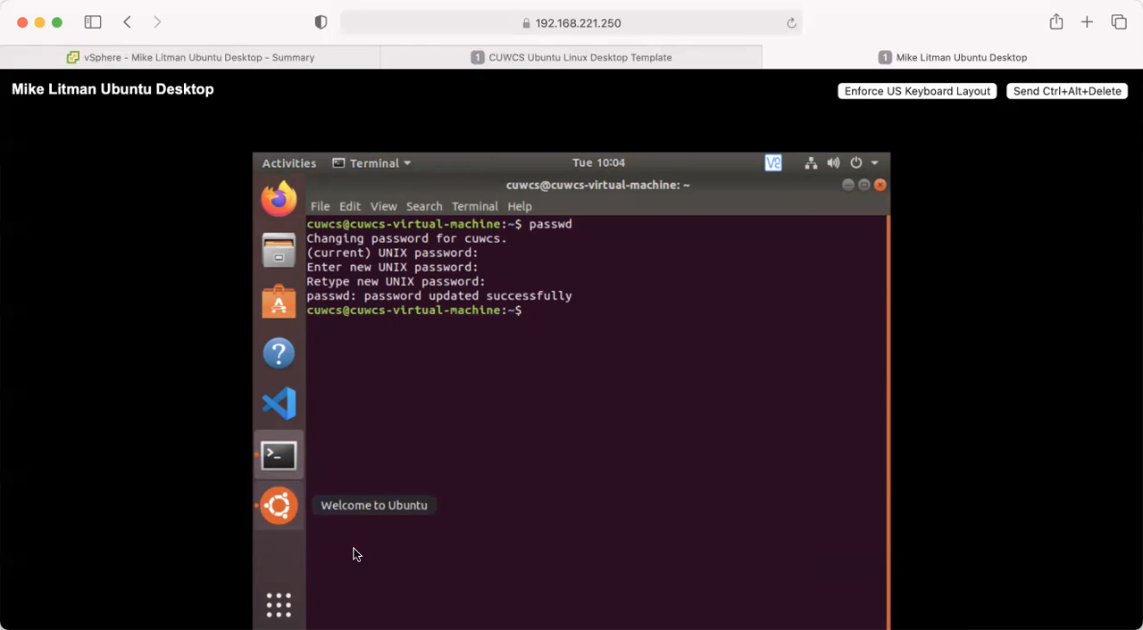
Open the Devices section of the Ubuntu system settings to reach the display options.
{"action": "left_click", "coordinate": [288, 603]}
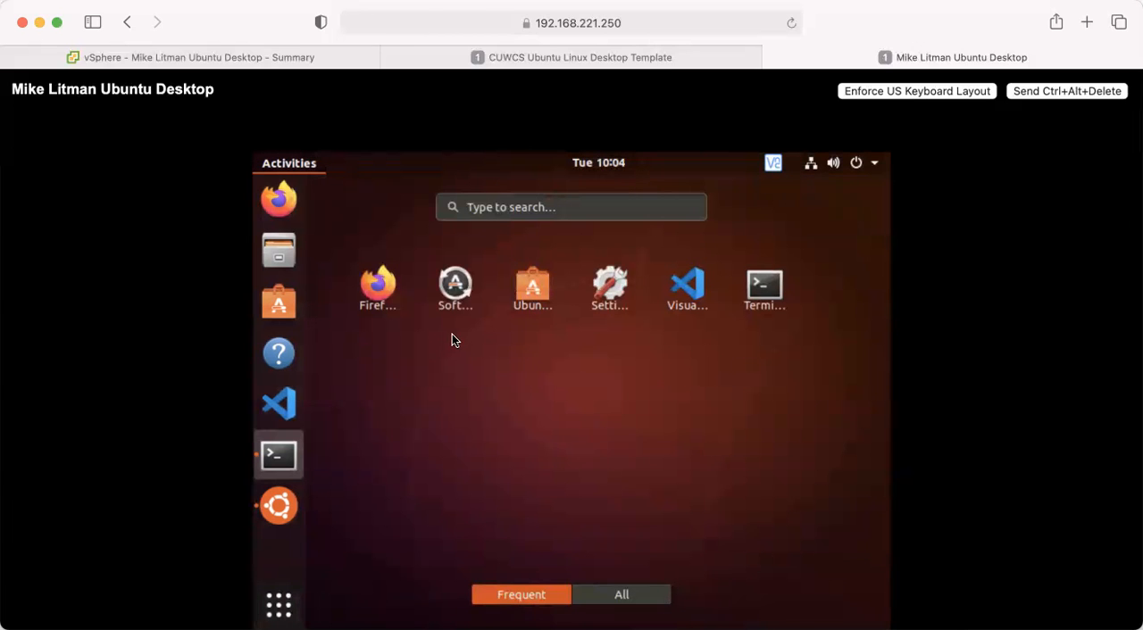
{"action": "left_click", "coordinate": [626, 280]}
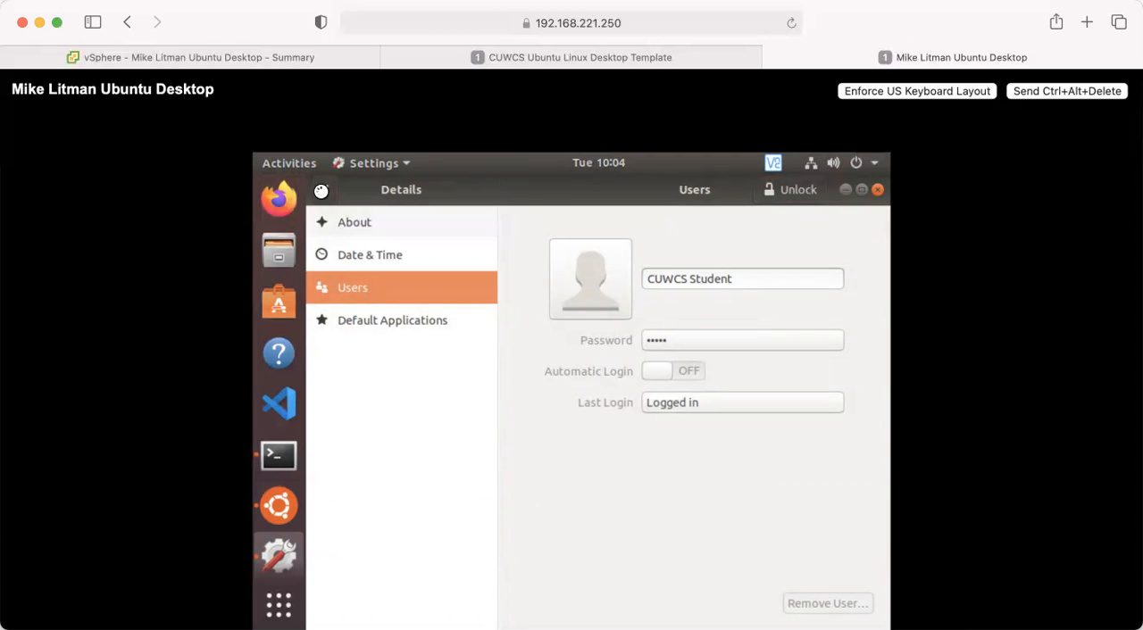
{"action": "left_click", "coordinate": [321, 190]}
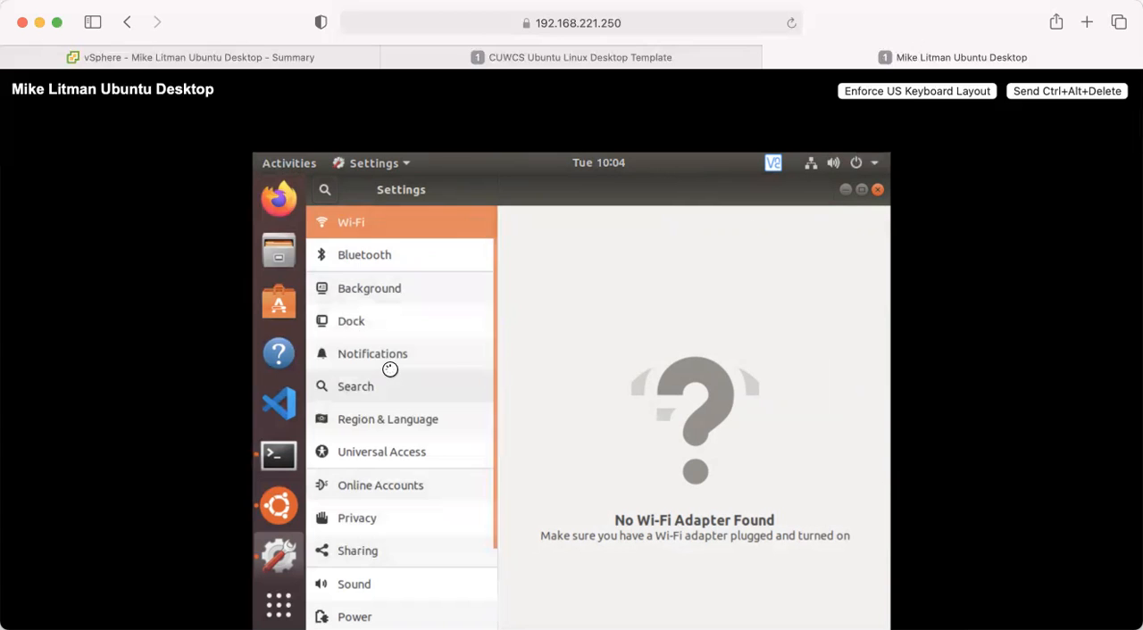
{"action": "scroll", "coordinate": [390, 366], "scroll_direction": "down", "scroll_amount": 2}
{"action": "scroll", "coordinate": [390, 368], "scroll_direction": "down", "scroll_amount": 2}
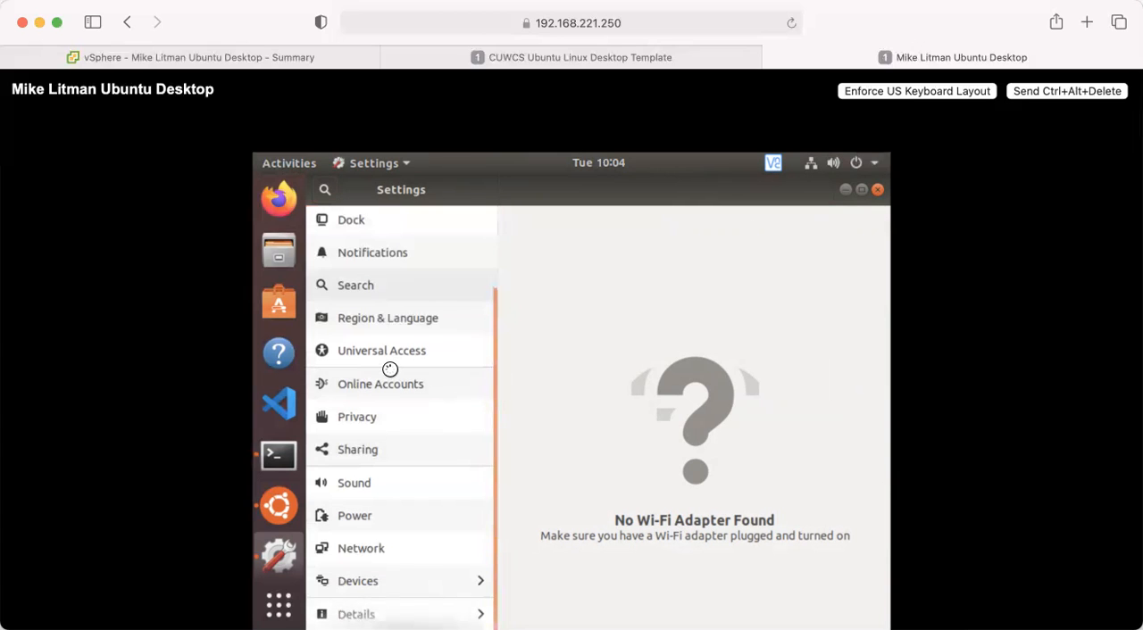
{"action": "left_click", "coordinate": [370, 584]}
Set the display resolution to 2560 × 1600 (16:10), apply it, and keep the changed display settings.
{"action": "left_click_drag", "start_coordinate": [625, 190], "coordinate": [508, 281]}
{"action": "left_click", "coordinate": [607, 416]}
{"action": "left_click", "coordinate": [607, 298]}
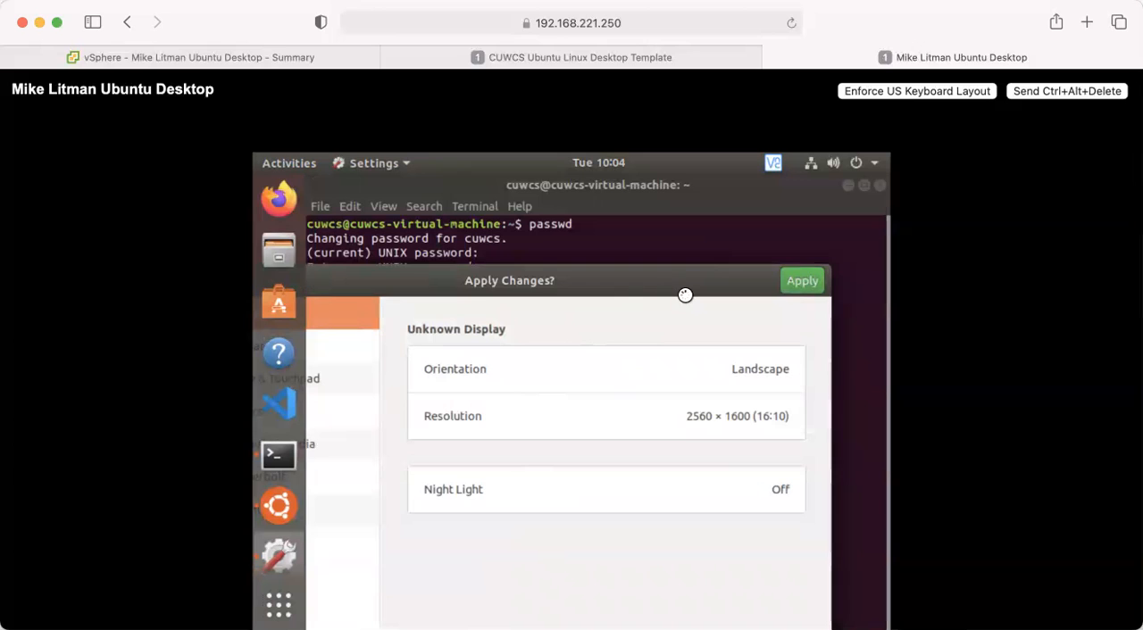
{"action": "left_click", "coordinate": [802, 283]}
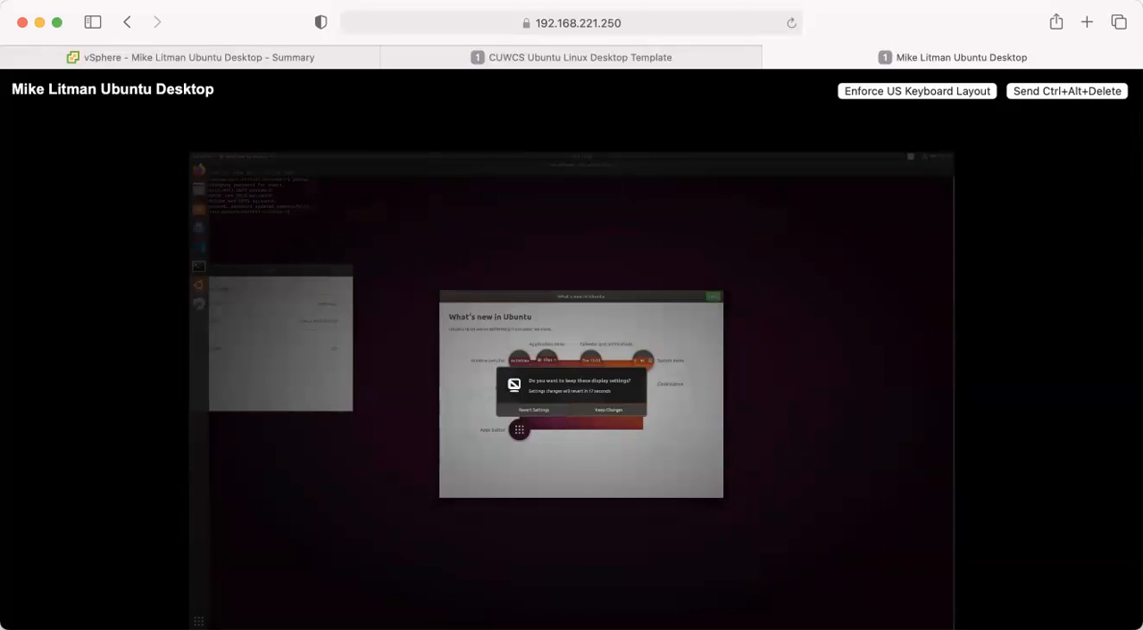
{"action": "left_click", "coordinate": [604, 409]}
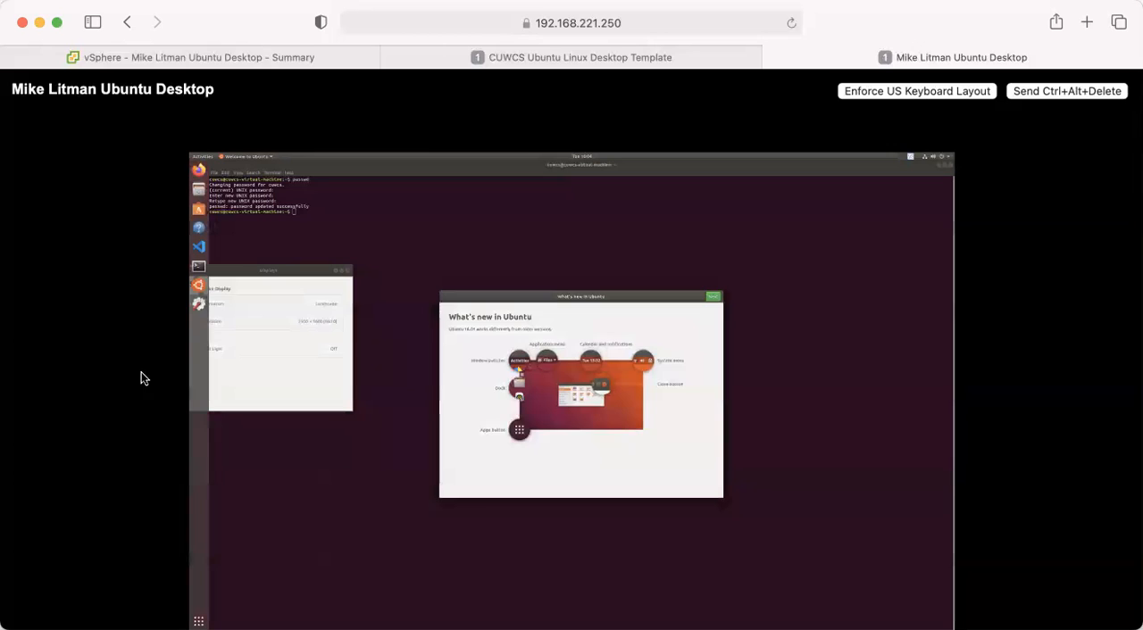